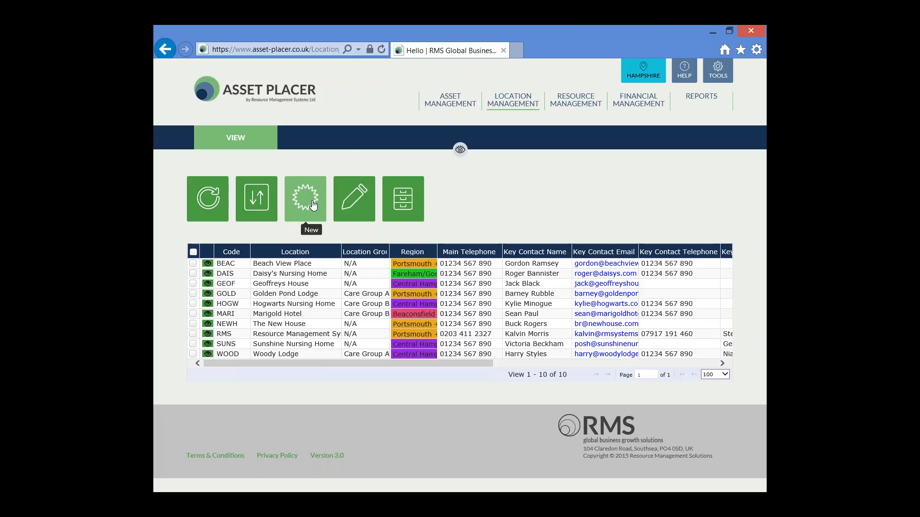
Start a new location and highlight the required Territory, Name, Code and Location Group fields.
{"action": "left_click", "coordinate": [313, 205]}
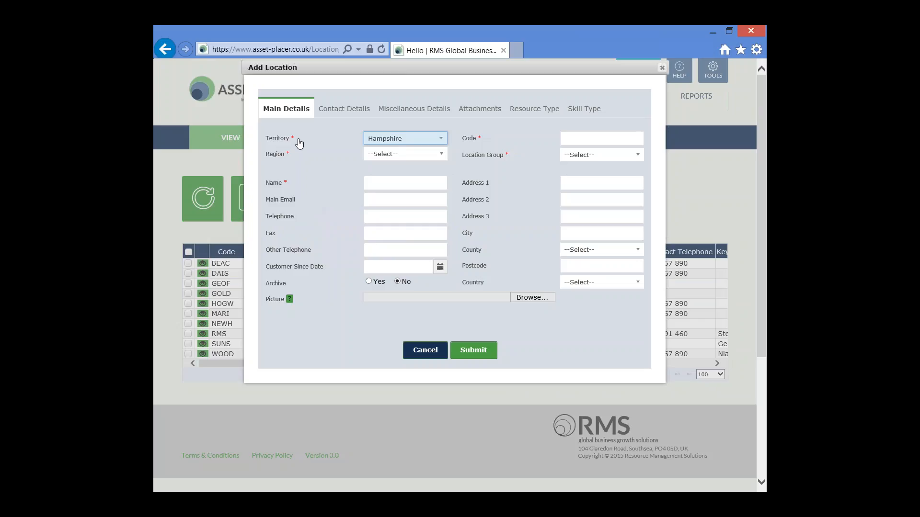
{"action": "left_click_drag", "start_coordinate": [297, 139], "coordinate": [265, 184]}
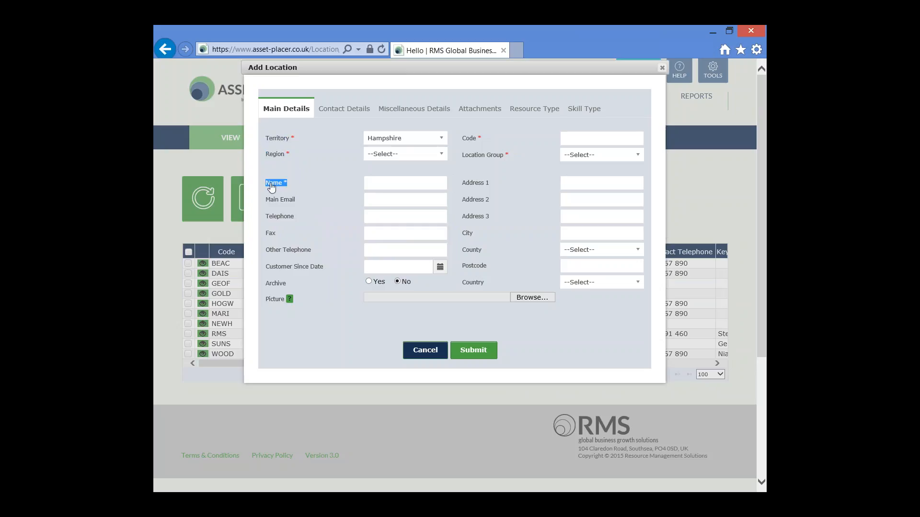
{"action": "left_click_drag", "start_coordinate": [484, 140], "coordinate": [465, 140]}
{"action": "left_click_drag", "start_coordinate": [511, 157], "coordinate": [462, 157]}
Highlight the Main Email, Telephone and Address 1 fields on Main Details.
{"action": "left_click", "coordinate": [461, 139]}
{"action": "triple_click", "coordinate": [288, 203]}
{"action": "double_click", "coordinate": [282, 221]}
{"action": "triple_click", "coordinate": [460, 185]}
{"action": "left_click", "coordinate": [459, 171]}
Set Region to Portsmouth + Surrounds and name the location 'Forest View Retirement Home'.
{"action": "left_click", "coordinate": [443, 157]}
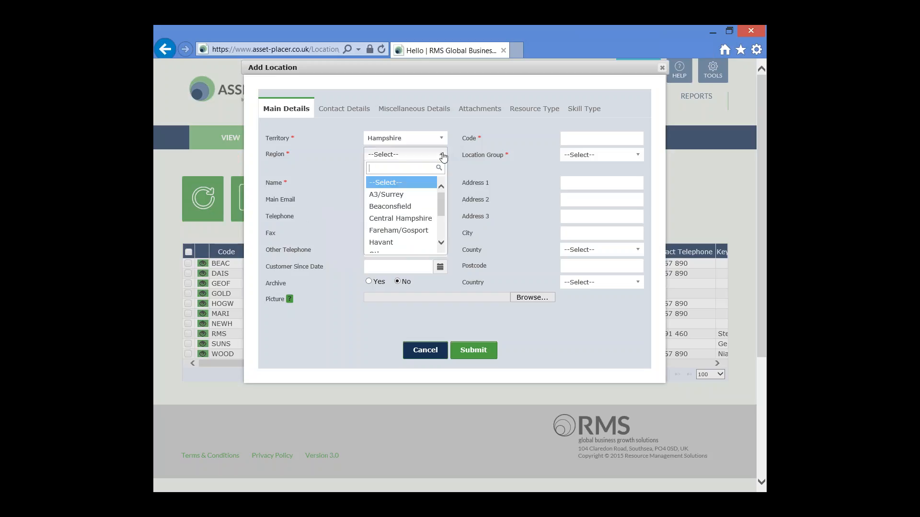
{"action": "left_click_drag", "start_coordinate": [438, 205], "coordinate": [440, 223]}
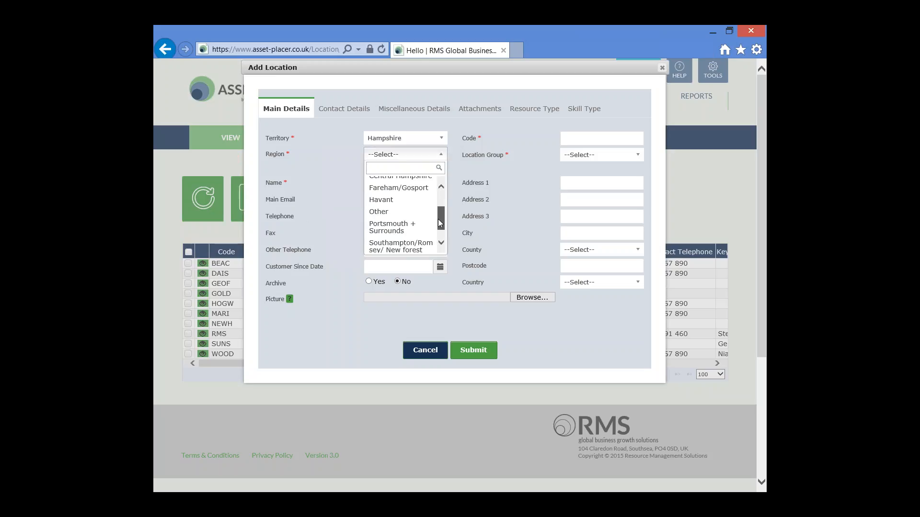
{"action": "left_click", "coordinate": [391, 227]}
{"action": "left_click", "coordinate": [388, 182]}
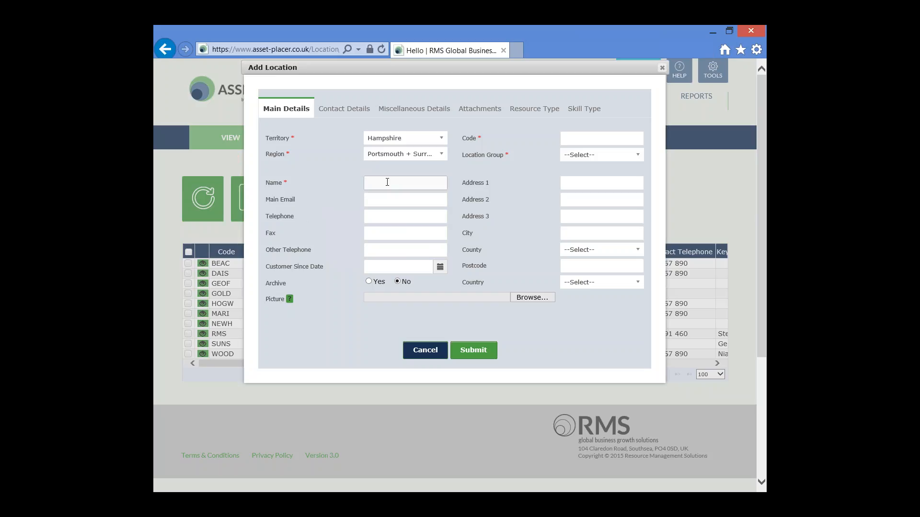
{"action": "type", "text": "Forest "}
{"action": "type", "text": "View"}
{"action": "type", "text": " Retiremen"}
{"action": "type", "text": "t Home"}
Enter code FORE and set Location Group to N/A.
{"action": "left_click", "coordinate": [577, 137]}
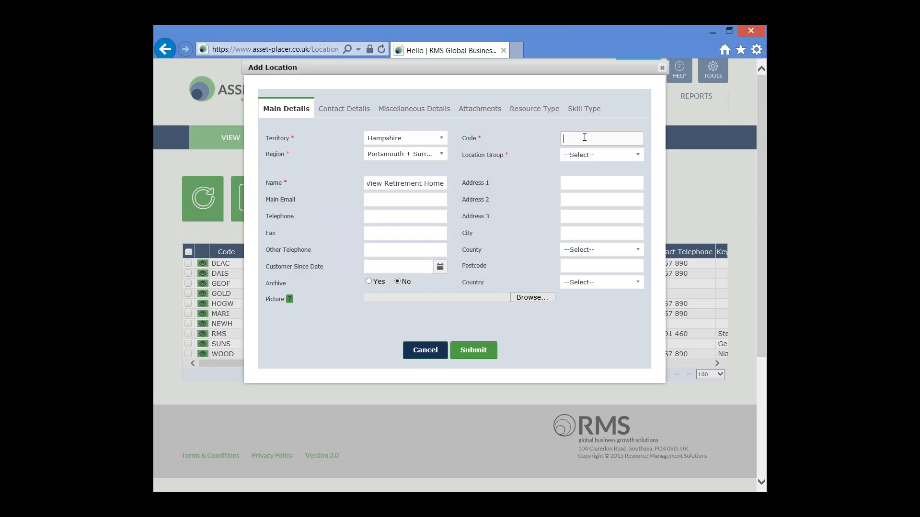
{"action": "type", "text": "FORE"}
{"action": "left_click", "coordinate": [639, 156]}
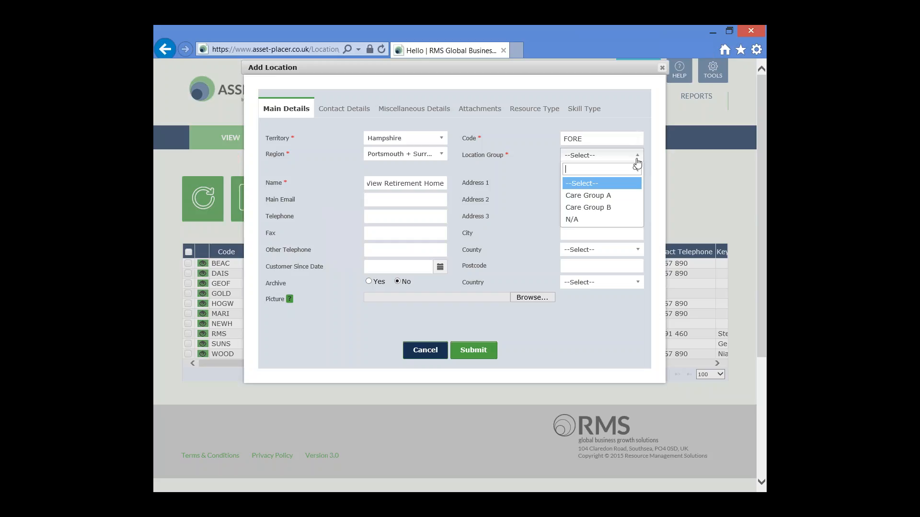
{"action": "left_click", "coordinate": [612, 221]}
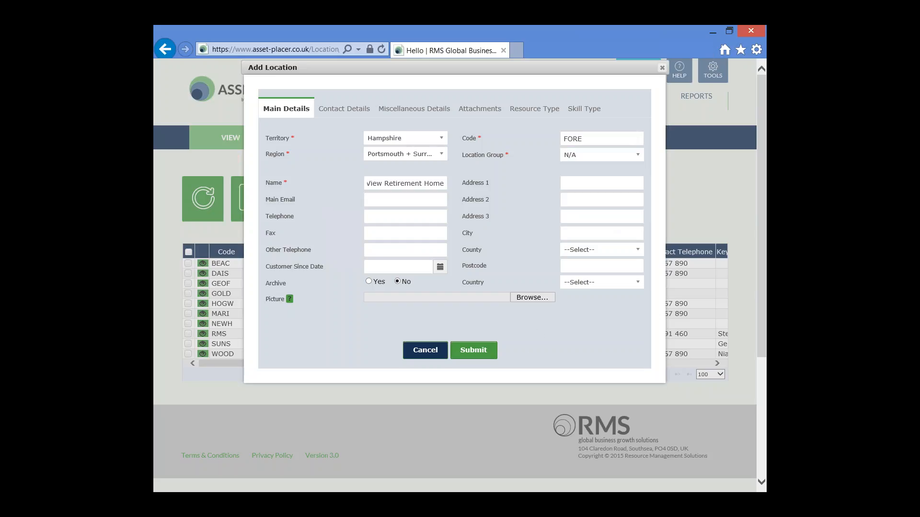
Submit the new FORE location and acknowledge the success alert.
{"action": "left_click", "coordinate": [479, 350]}
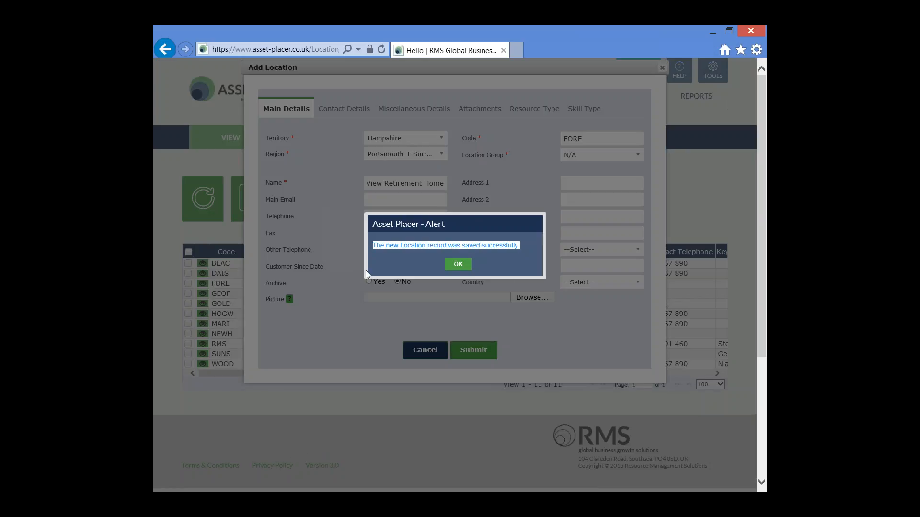
{"action": "left_click", "coordinate": [458, 265]}
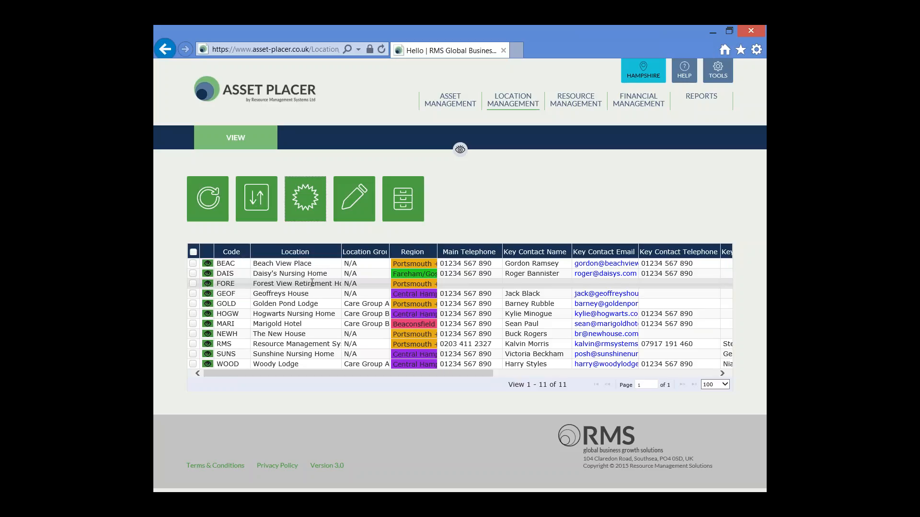
{"action": "left_click", "coordinate": [473, 212]}
Open the FORE record for editing and enter its main email address and telephone number.
{"action": "left_click", "coordinate": [193, 284]}
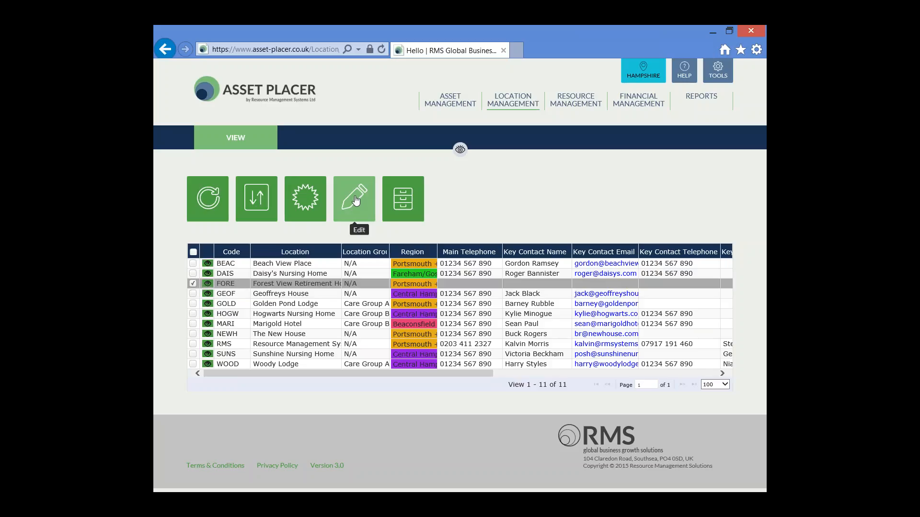
{"action": "left_click", "coordinate": [355, 200]}
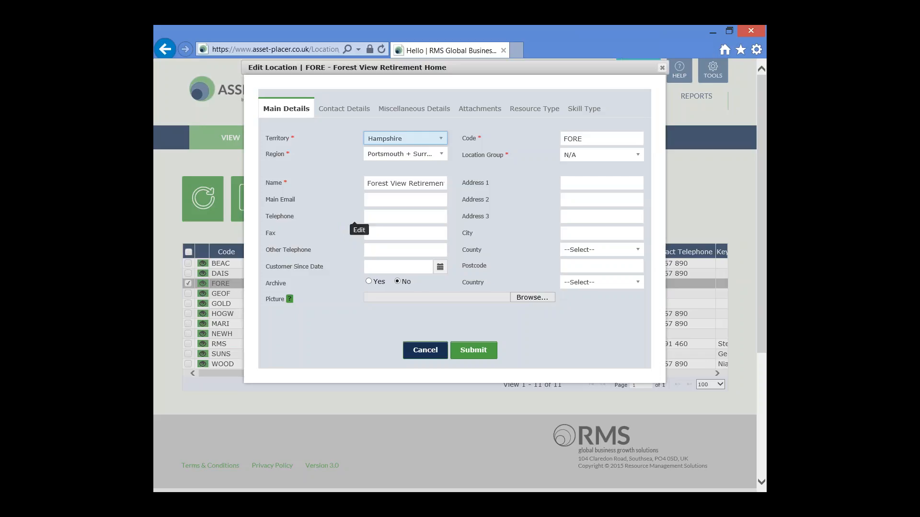
{"action": "left_click", "coordinate": [386, 197]}
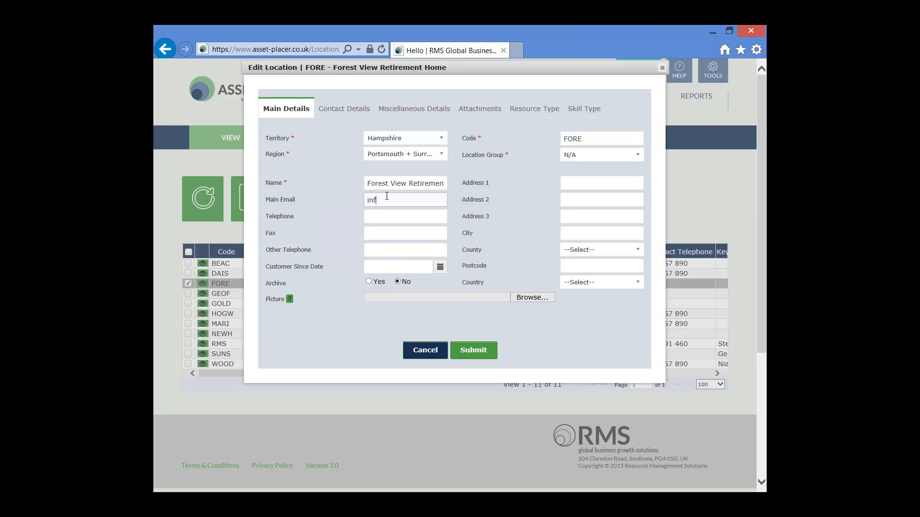
{"action": "left_click", "coordinate": [392, 215]}
{"action": "type", "text": "012"}
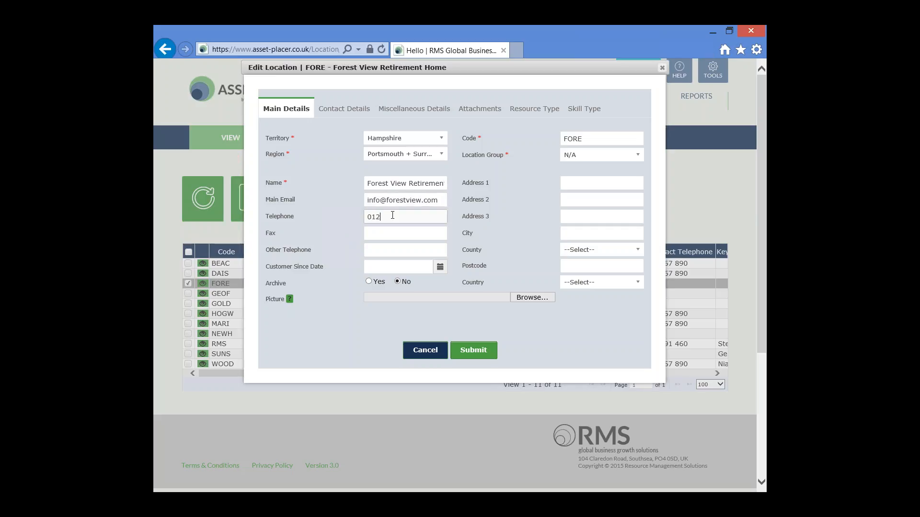
{"action": "type", "text": "34 567890"}
Review the empty key contact and accounts contact fields on Contact Details.
{"action": "left_click", "coordinate": [343, 110]}
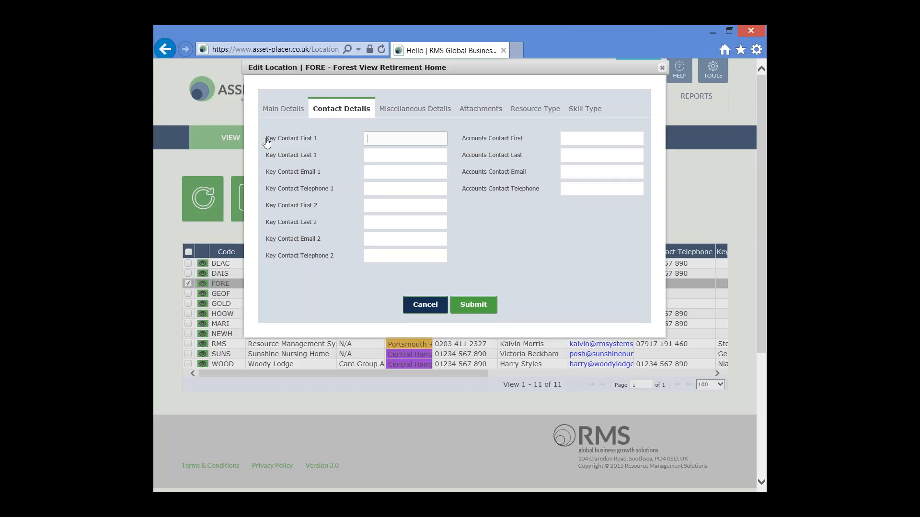
{"action": "left_click_drag", "start_coordinate": [265, 139], "coordinate": [322, 142]}
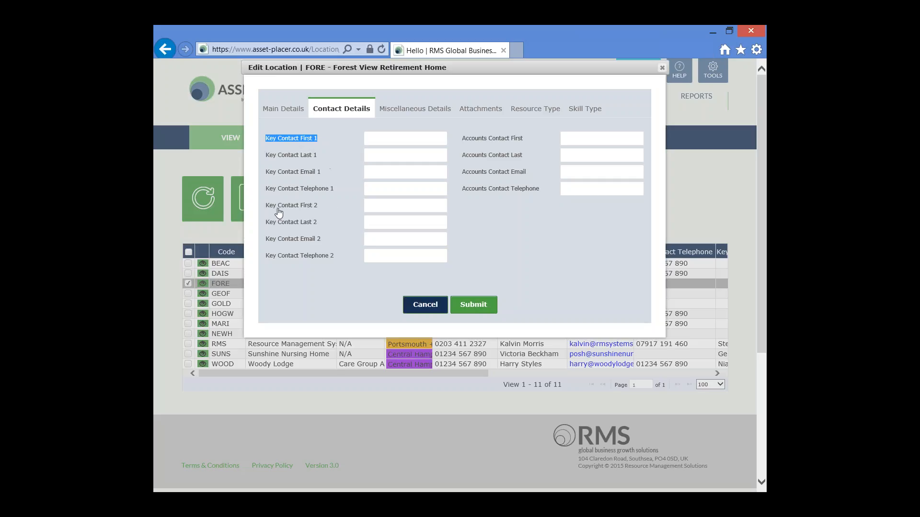
{"action": "left_click_drag", "start_coordinate": [266, 210], "coordinate": [321, 211]}
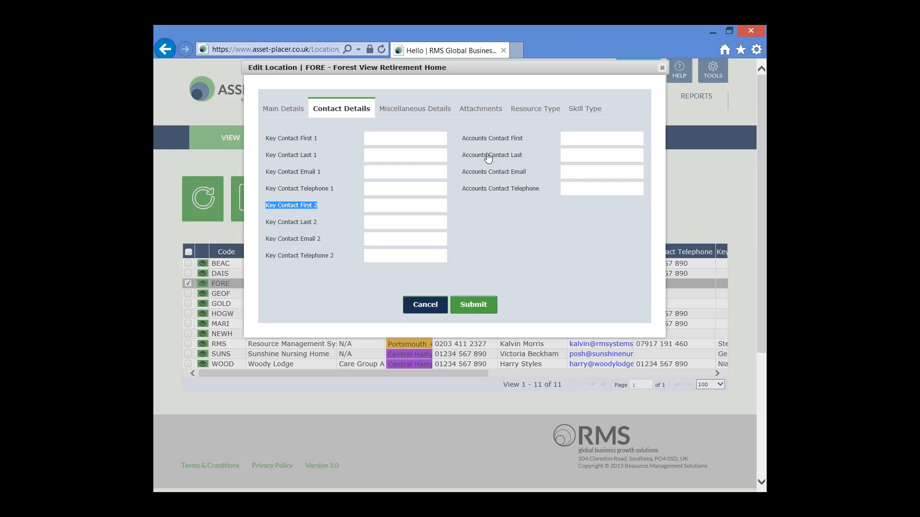
{"action": "left_click", "coordinate": [462, 139]}
{"action": "left_click_drag", "start_coordinate": [462, 139], "coordinate": [525, 143]}
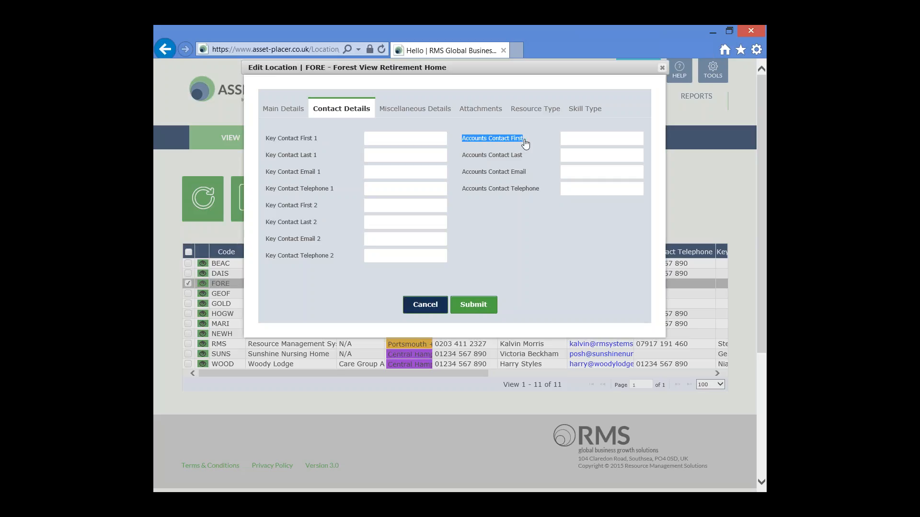
{"action": "left_click", "coordinate": [533, 231]}
{"action": "left_click", "coordinate": [415, 109]}
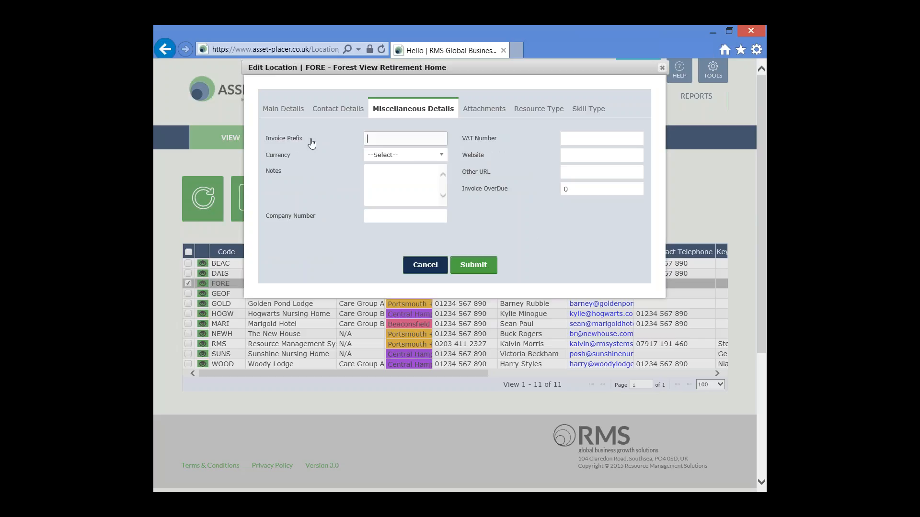
Highlight the Invoice Prefix, Company Number and VAT Number fields on Miscellaneous Details.
{"action": "left_click_drag", "start_coordinate": [311, 142], "coordinate": [258, 143]}
{"action": "left_click_drag", "start_coordinate": [327, 223], "coordinate": [263, 221]}
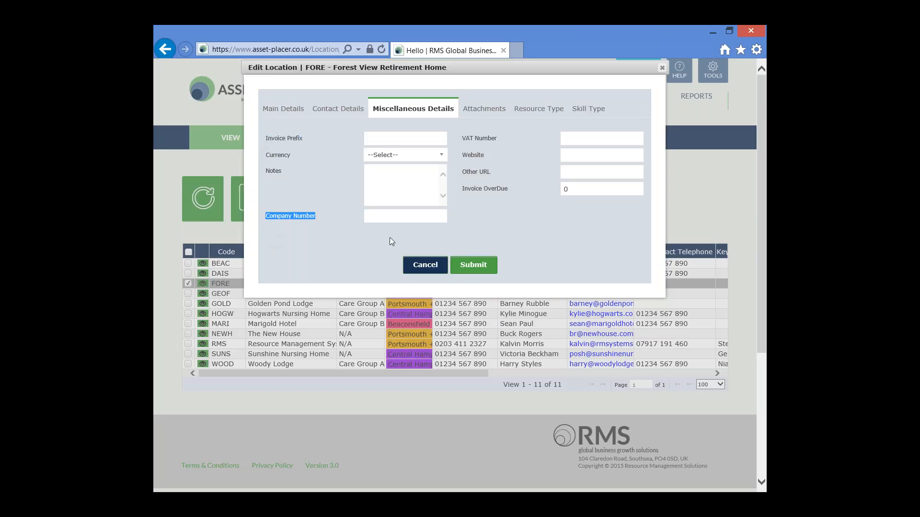
{"action": "left_click_drag", "start_coordinate": [506, 139], "coordinate": [458, 179]}
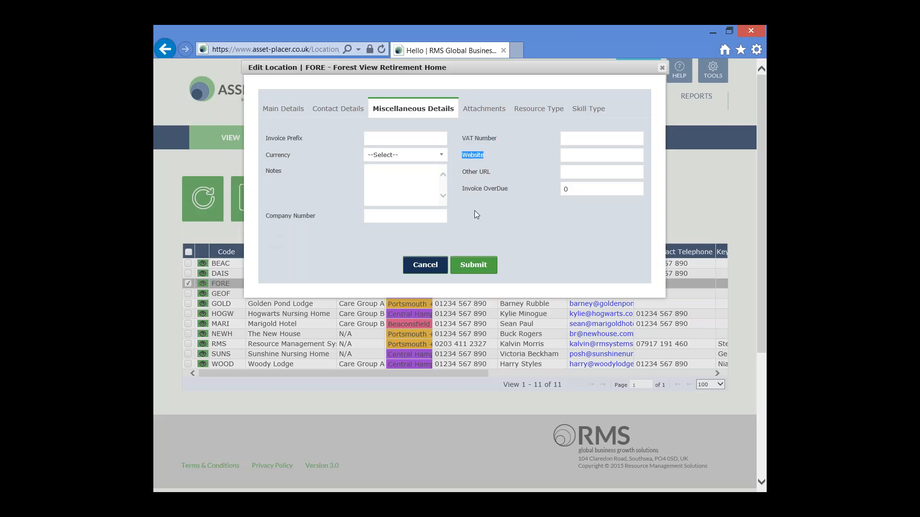
{"action": "left_click", "coordinate": [411, 191]}
{"action": "left_click", "coordinate": [490, 111]}
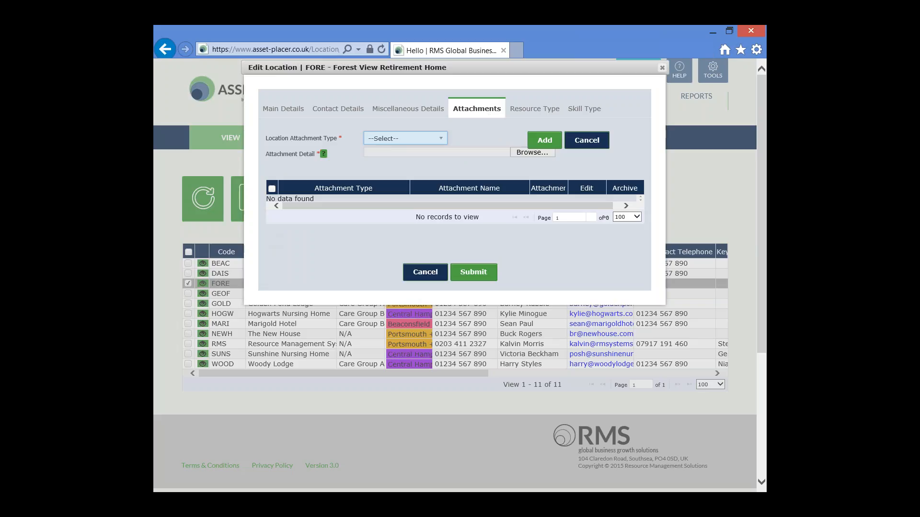
Attach NDA.png as a Warranty attachment and confirm the save.
{"action": "left_click", "coordinate": [440, 140]}
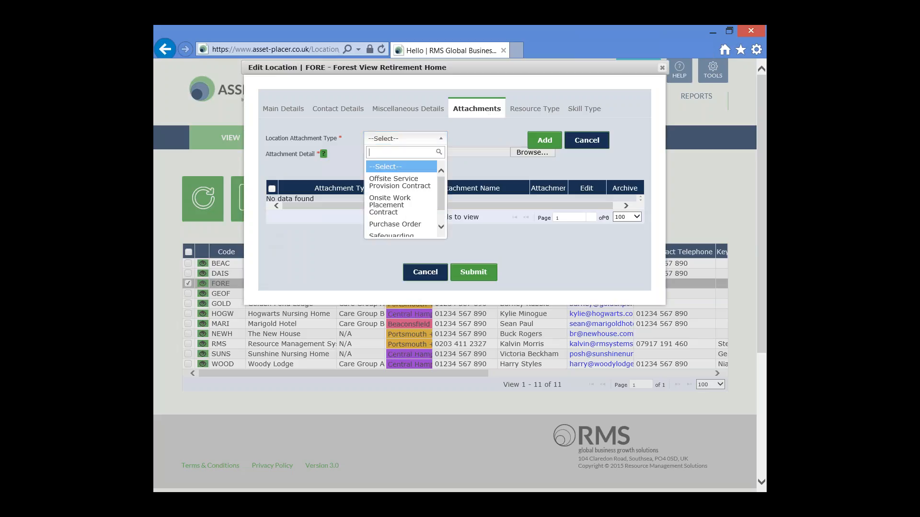
{"action": "left_click_drag", "start_coordinate": [441, 187], "coordinate": [442, 206]}
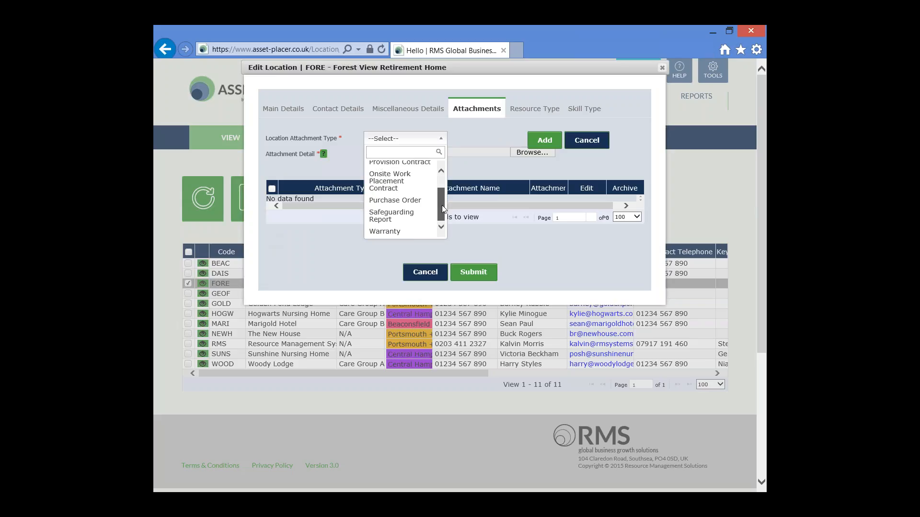
{"action": "left_click_drag", "start_coordinate": [443, 209], "coordinate": [444, 187]}
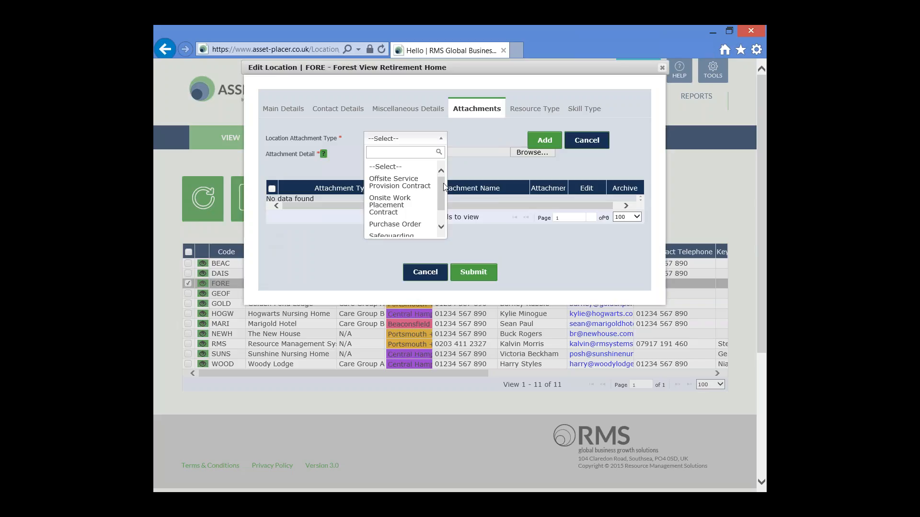
{"action": "left_click_drag", "start_coordinate": [444, 187], "coordinate": [441, 206]}
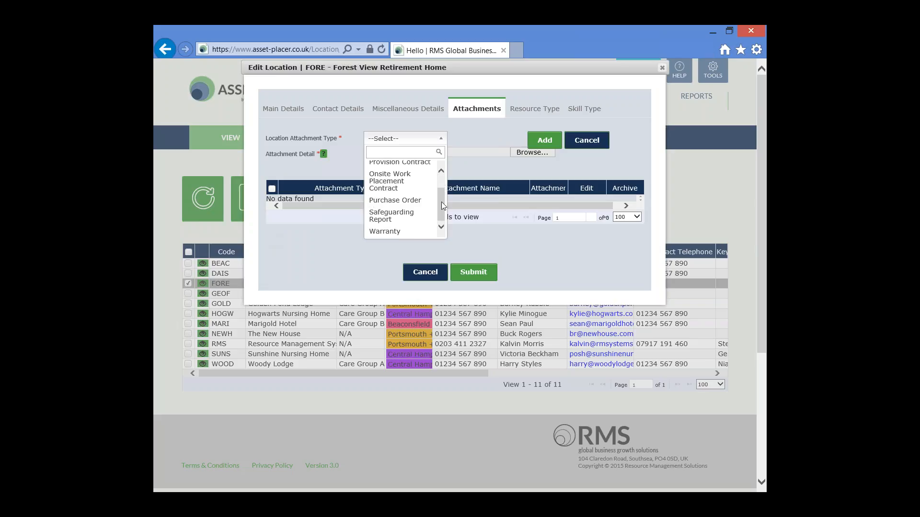
{"action": "left_click", "coordinate": [394, 232]}
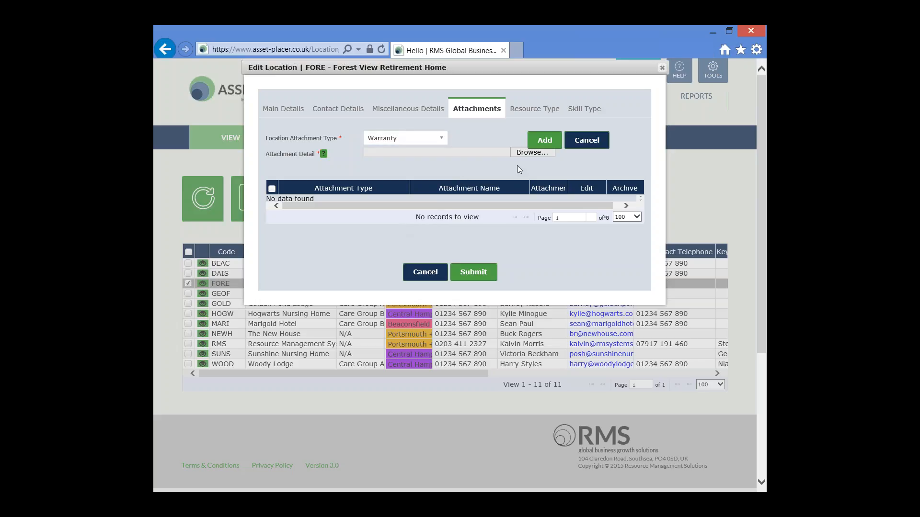
{"action": "left_click", "coordinate": [527, 153]}
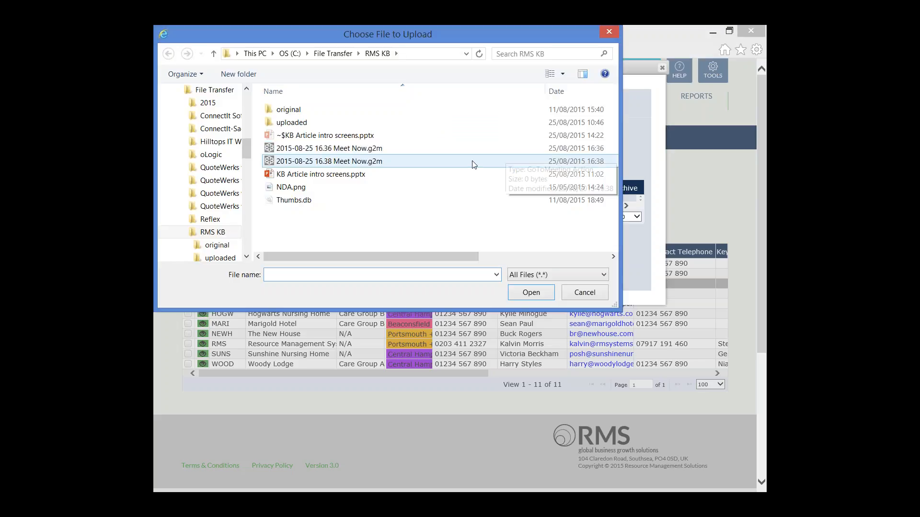
{"action": "left_click", "coordinate": [361, 192]}
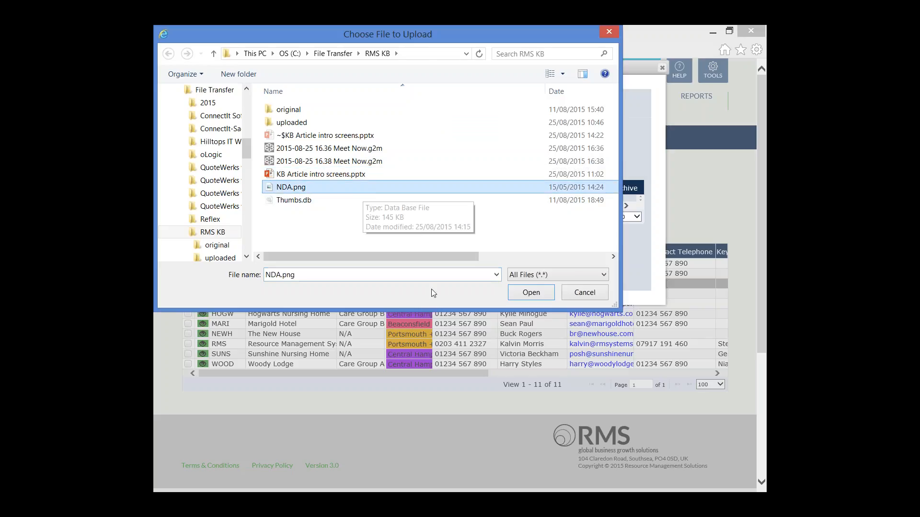
{"action": "left_click", "coordinate": [527, 293]}
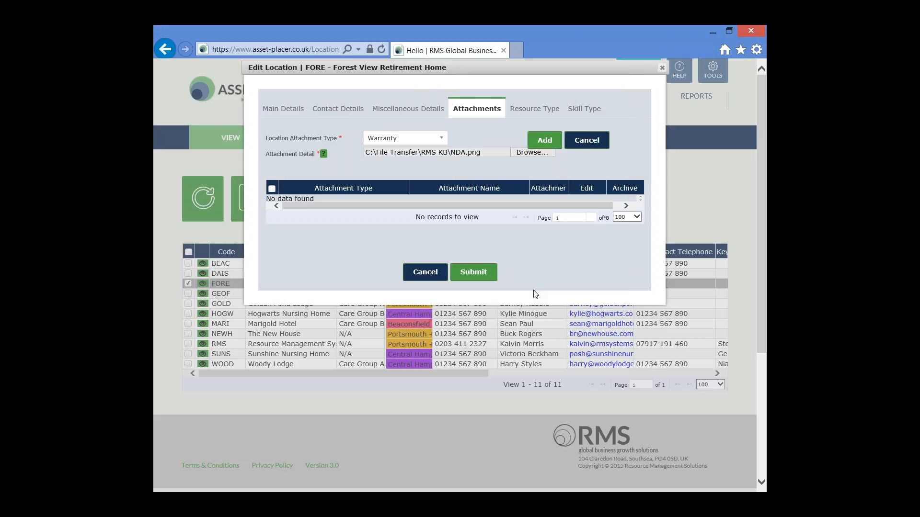
{"action": "left_click", "coordinate": [551, 143]}
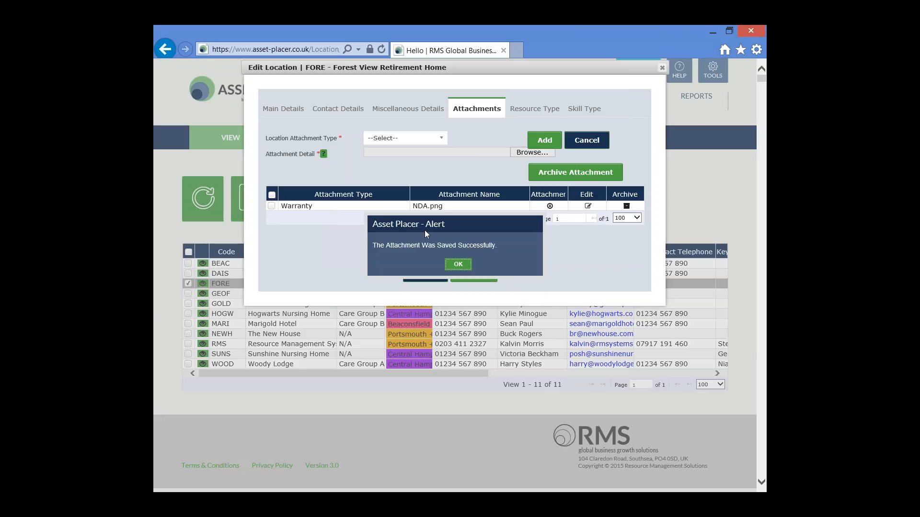
{"action": "left_click", "coordinate": [455, 263]}
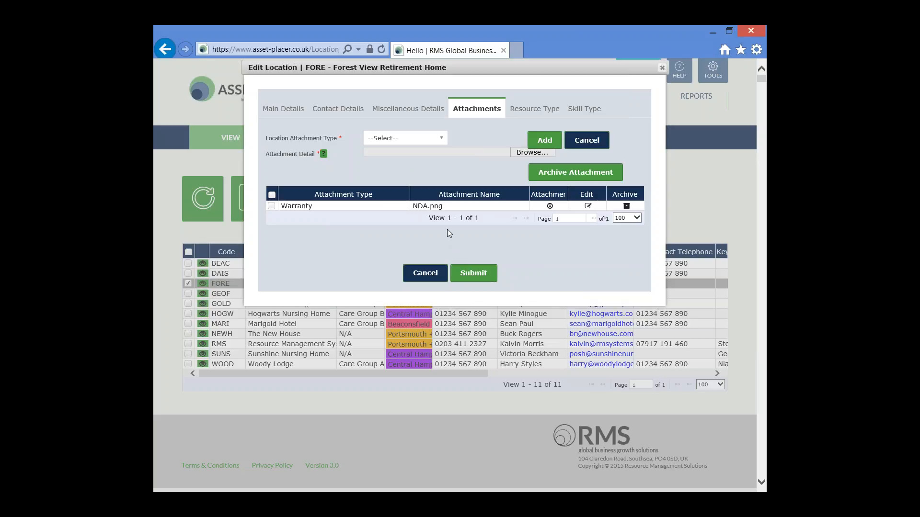
Add Care Worker as a resource type for the location.
{"action": "left_click", "coordinate": [530, 110]}
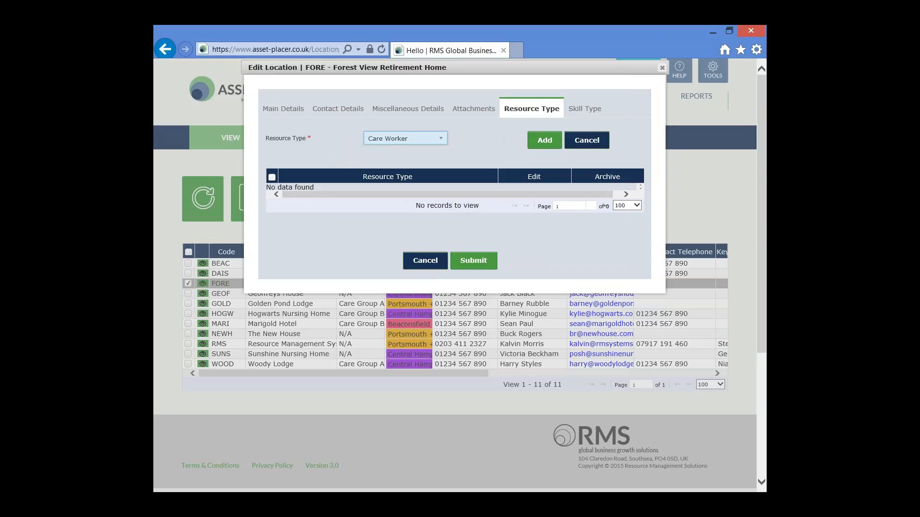
{"action": "left_click", "coordinate": [488, 140]}
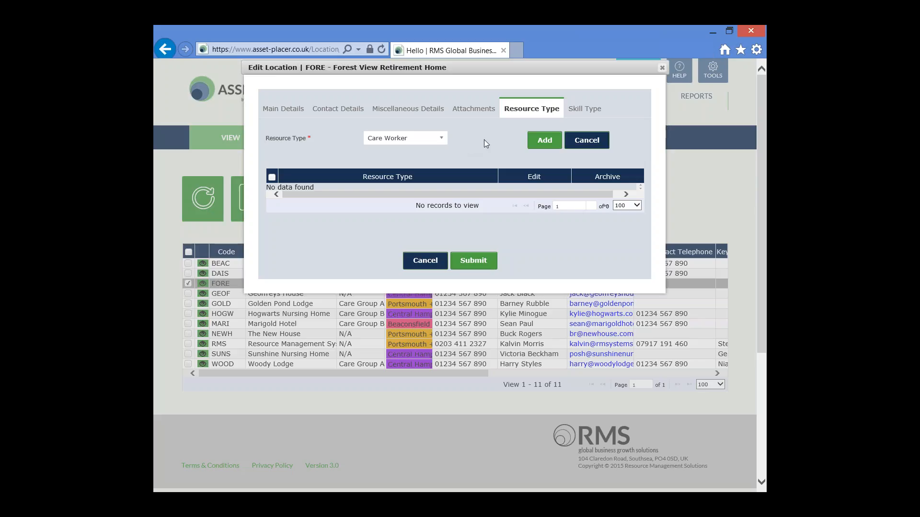
{"action": "left_click", "coordinate": [442, 139]}
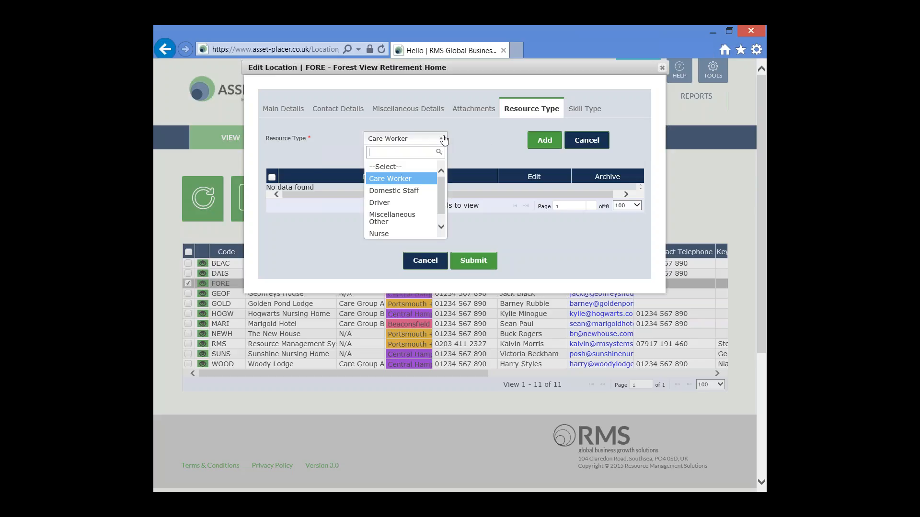
{"action": "left_click", "coordinate": [416, 181]}
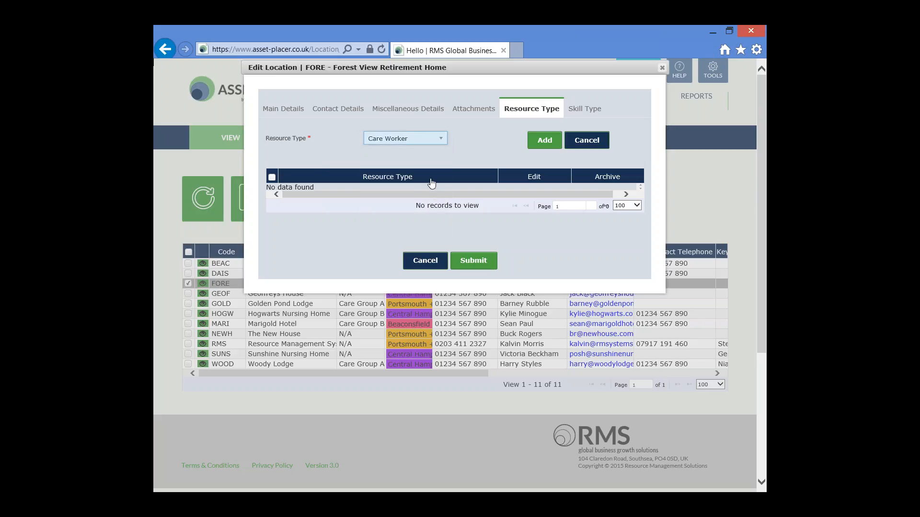
{"action": "left_click", "coordinate": [542, 140]}
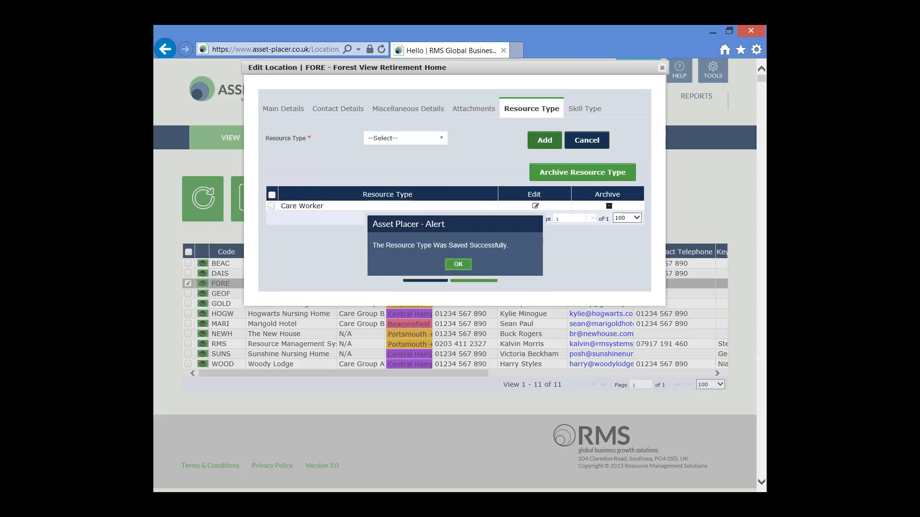
Add Domestic Staff as a second resource type and confirm.
{"action": "left_click", "coordinate": [440, 139]}
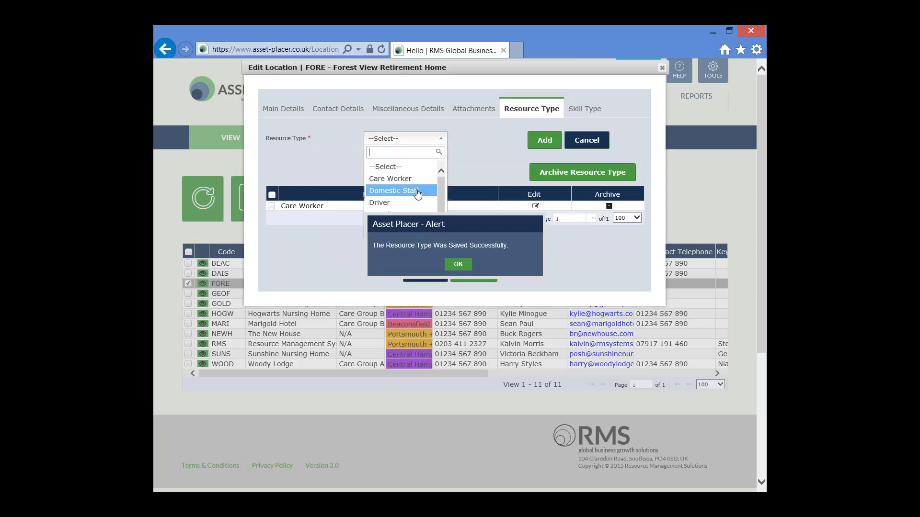
{"action": "left_click", "coordinate": [416, 190]}
{"action": "left_click", "coordinate": [545, 140]}
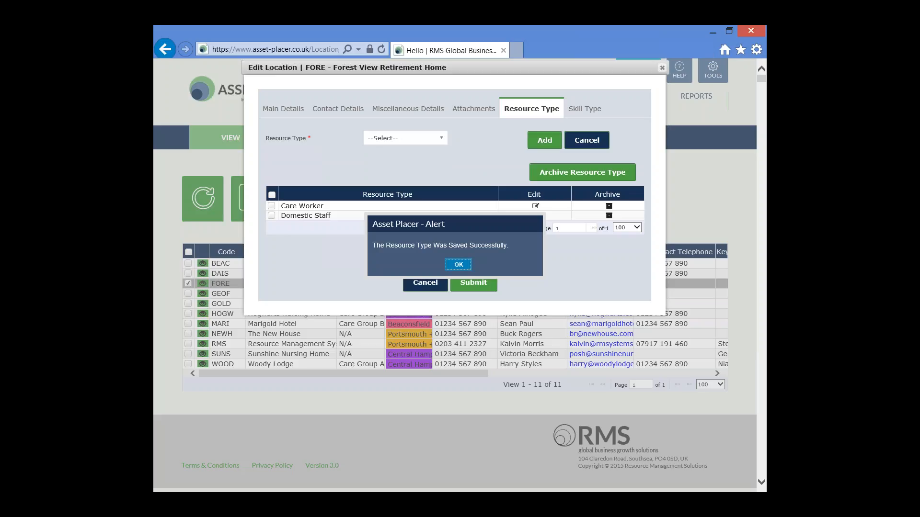
{"action": "left_click", "coordinate": [458, 264]}
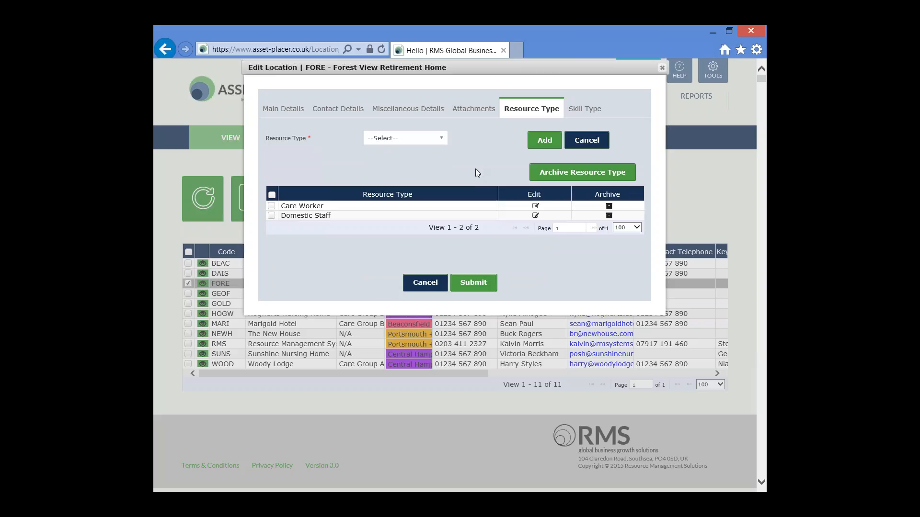
{"action": "left_click", "coordinate": [583, 111]}
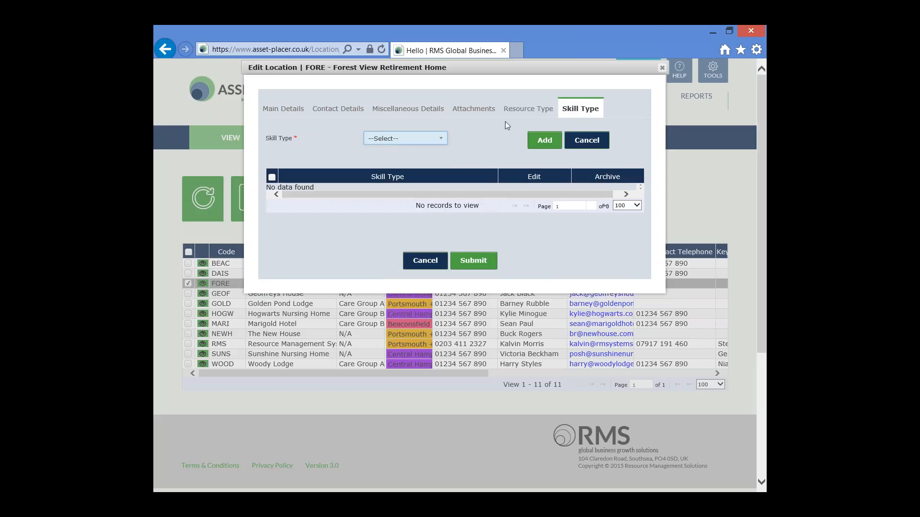
Add Dementia as a skill type and confirm.
{"action": "left_click", "coordinate": [440, 139]}
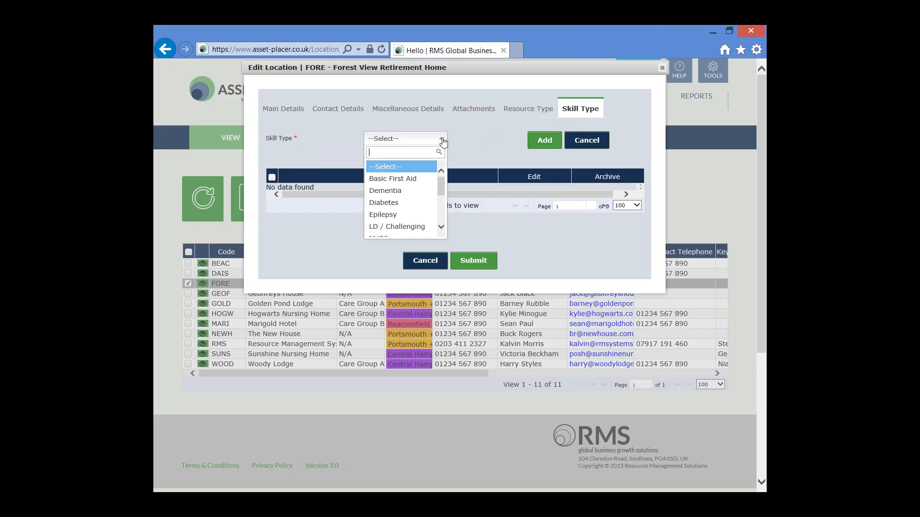
{"action": "left_click", "coordinate": [415, 192]}
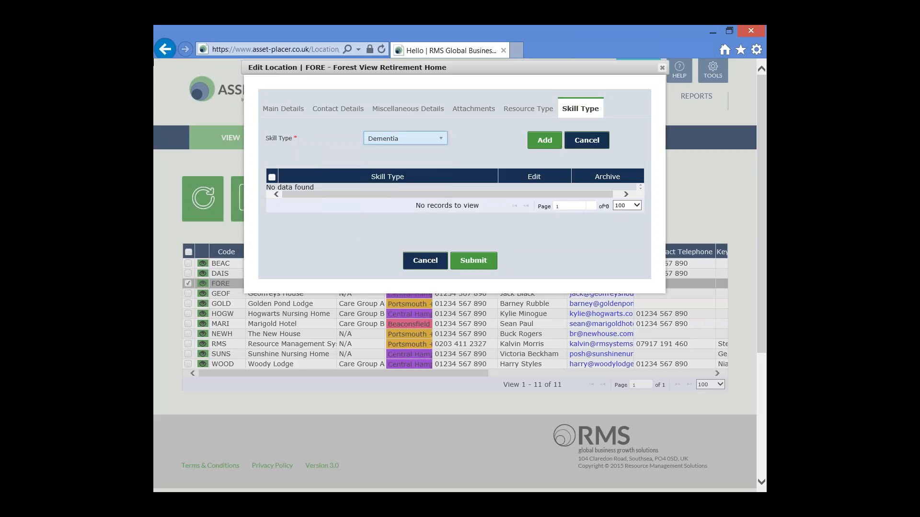
{"action": "left_click", "coordinate": [540, 142]}
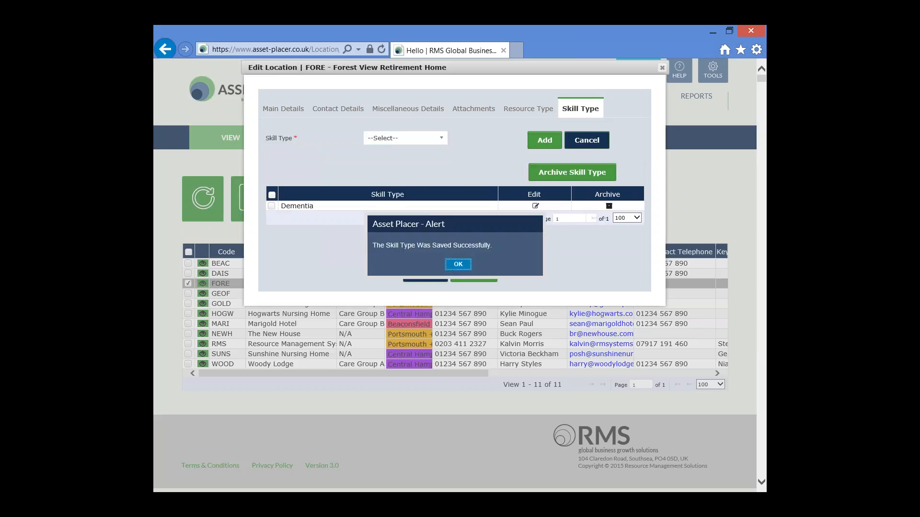
{"action": "left_click", "coordinate": [458, 264]}
Add Stroke Awareness as a second skill type and confirm.
{"action": "left_click", "coordinate": [442, 139]}
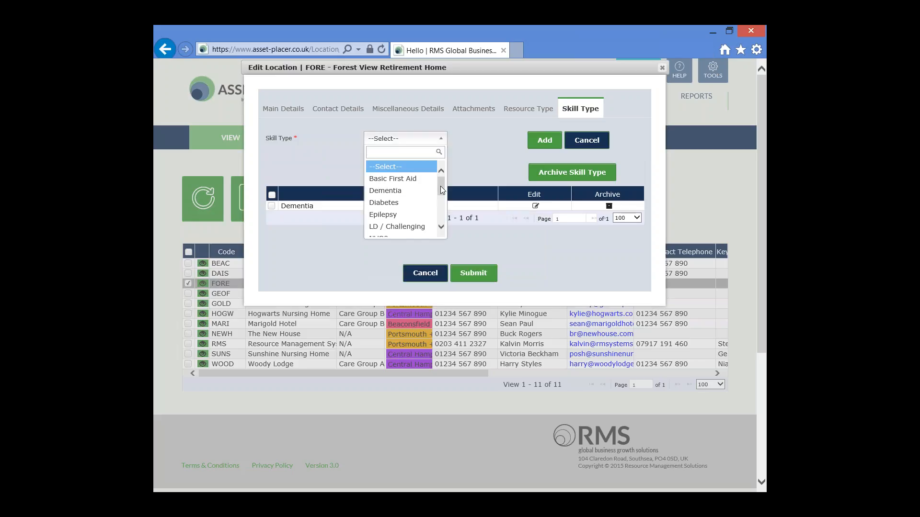
{"action": "left_click_drag", "start_coordinate": [441, 186], "coordinate": [441, 219]}
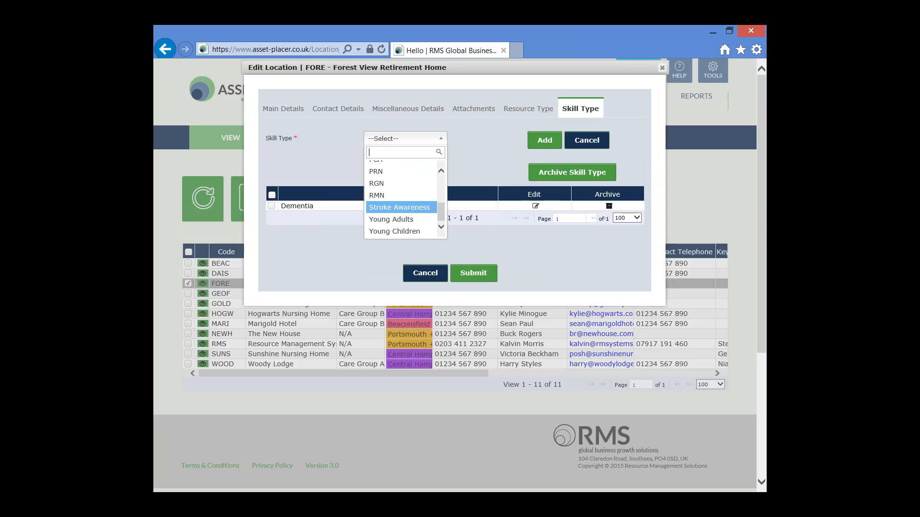
{"action": "left_click", "coordinate": [413, 208]}
{"action": "left_click", "coordinate": [546, 140]}
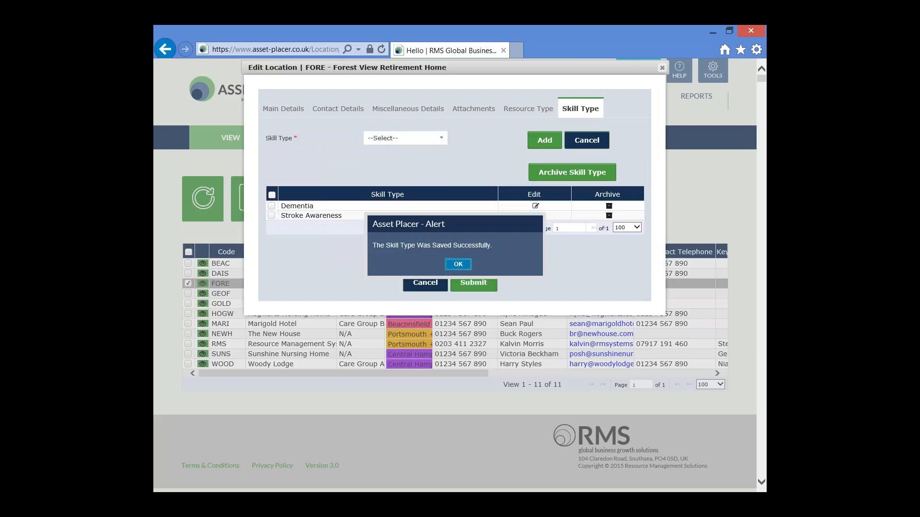
{"action": "left_click", "coordinate": [458, 265]}
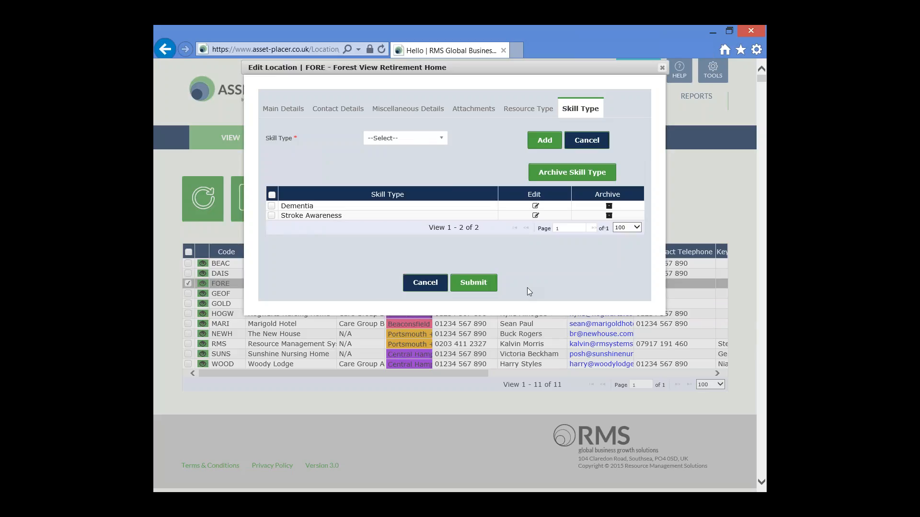
Submit the updated FORE record and acknowledge the saved alert.
{"action": "left_click", "coordinate": [474, 283]}
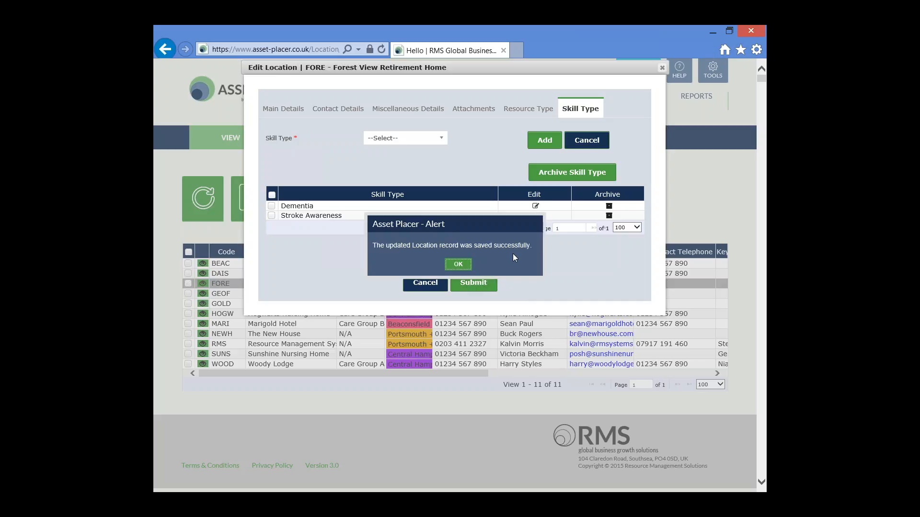
{"action": "left_click_drag", "start_coordinate": [532, 245], "coordinate": [384, 245]}
{"action": "left_click", "coordinate": [385, 246]}
{"action": "left_click", "coordinate": [459, 264]}
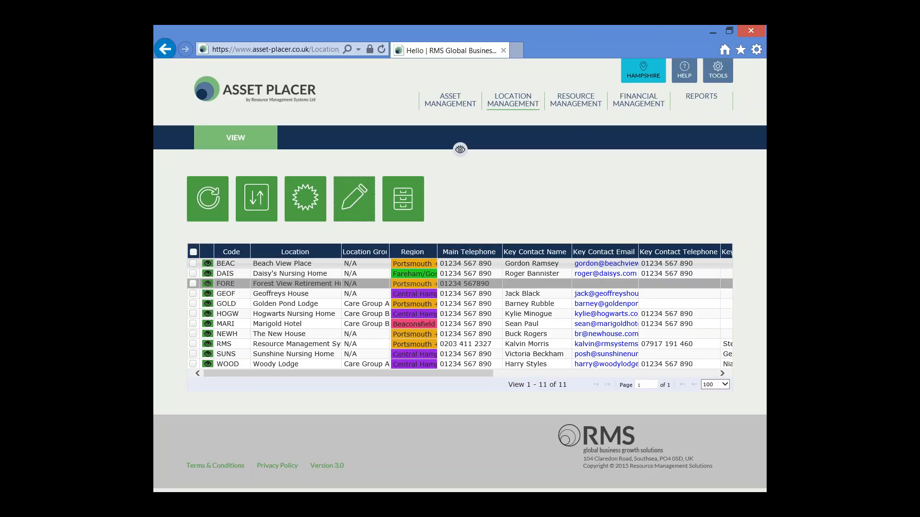
{"action": "left_click", "coordinate": [516, 206]}
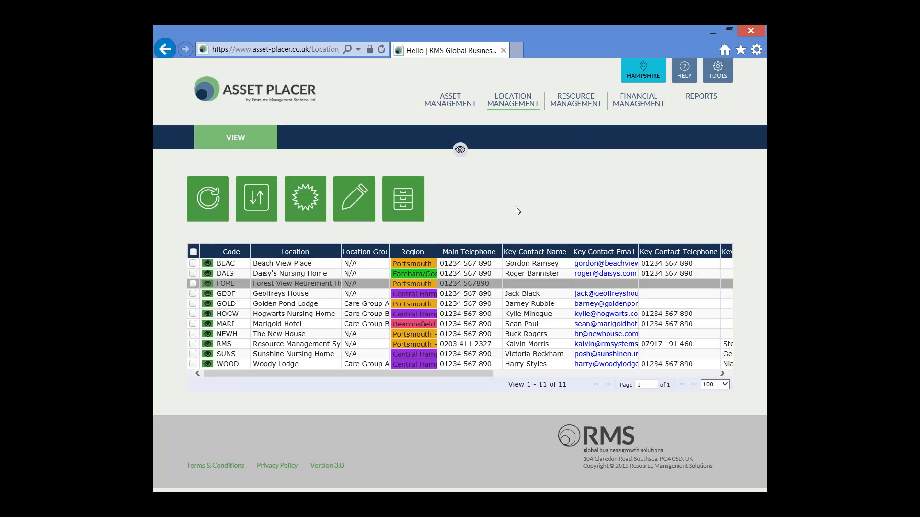